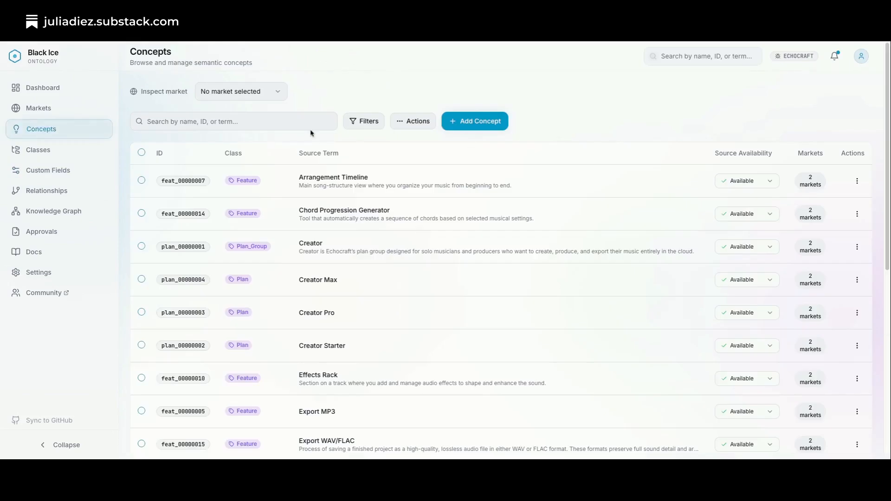
Search the concepts for "phone", inspect the Spanish market and open the phone support concept.
left_click(284, 123)
type("phone")
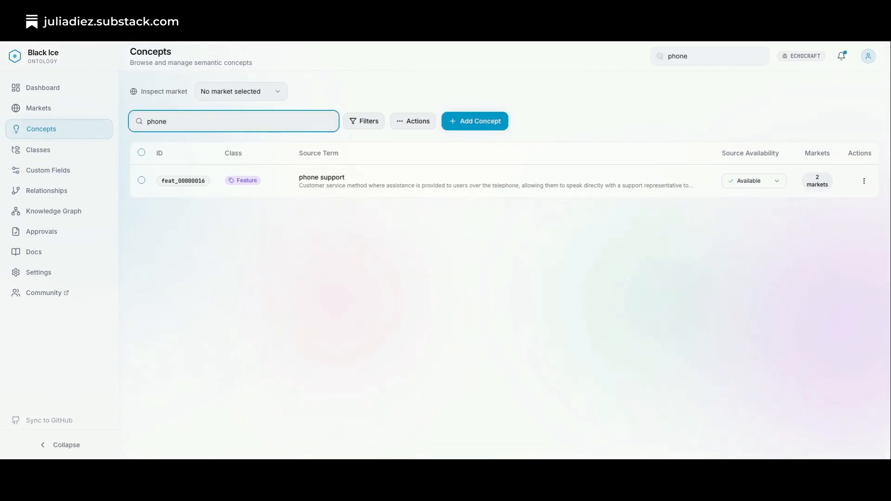
left_click(277, 93)
left_click(249, 143)
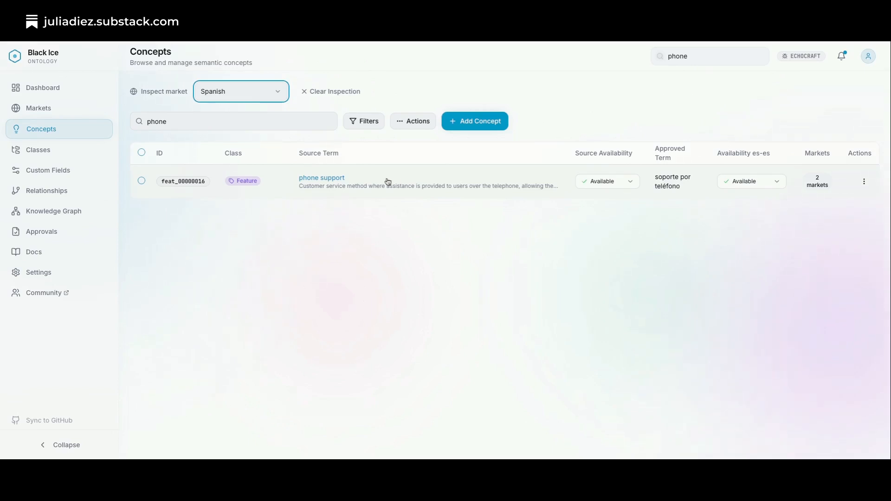
left_click(334, 185)
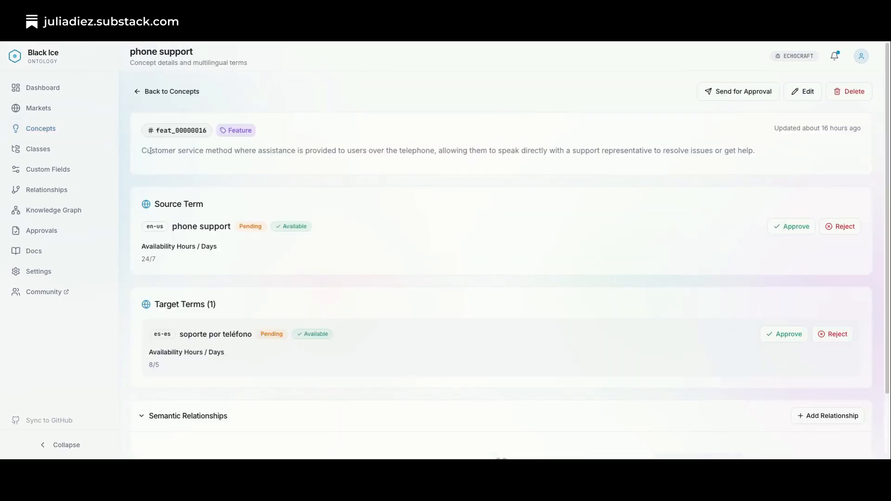
Examine the phone support definition and compare Availability Hours / Days between the English source term and the Spanish target term.
left_click_drag(141, 151, 788, 152)
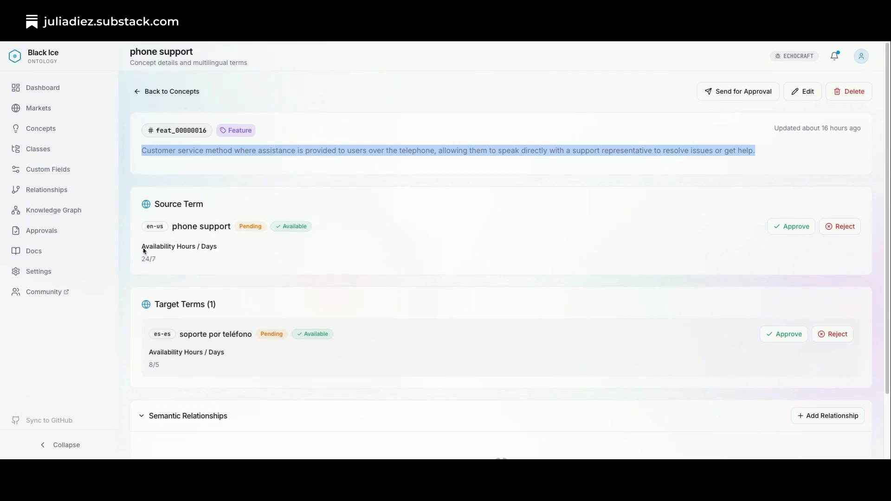
left_click_drag(142, 248, 173, 265)
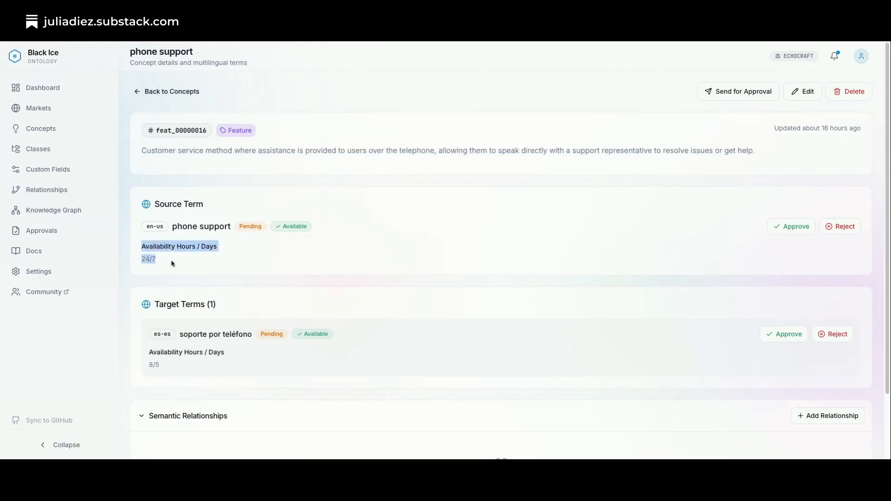
left_click(172, 264)
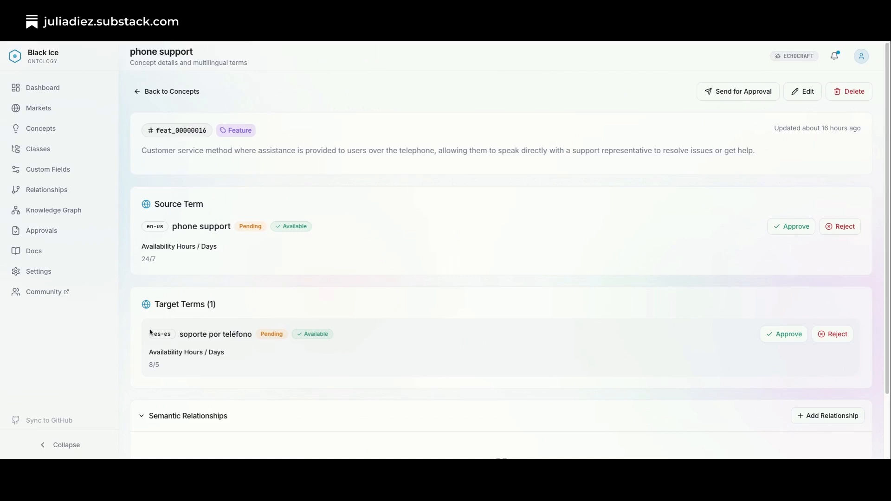
left_click_drag(149, 353, 223, 374)
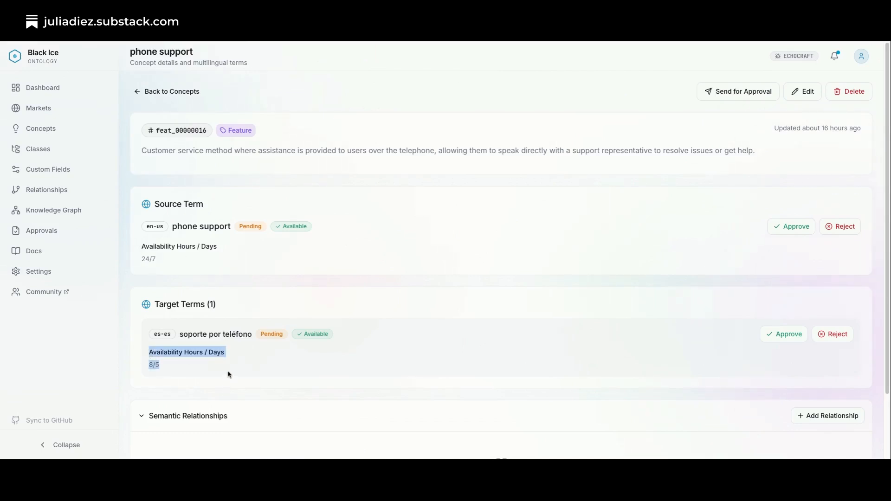
left_click(167, 370)
left_click_drag(168, 370, 148, 357)
left_click_drag(163, 263, 139, 249)
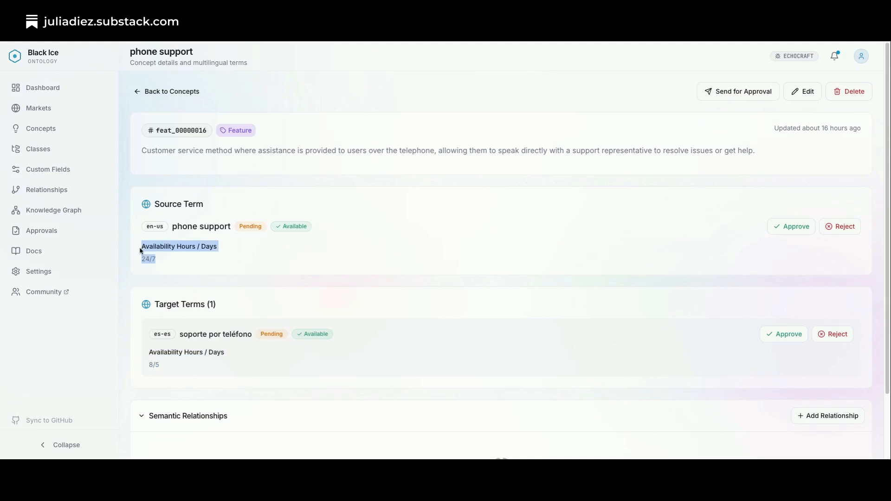
left_click(162, 258)
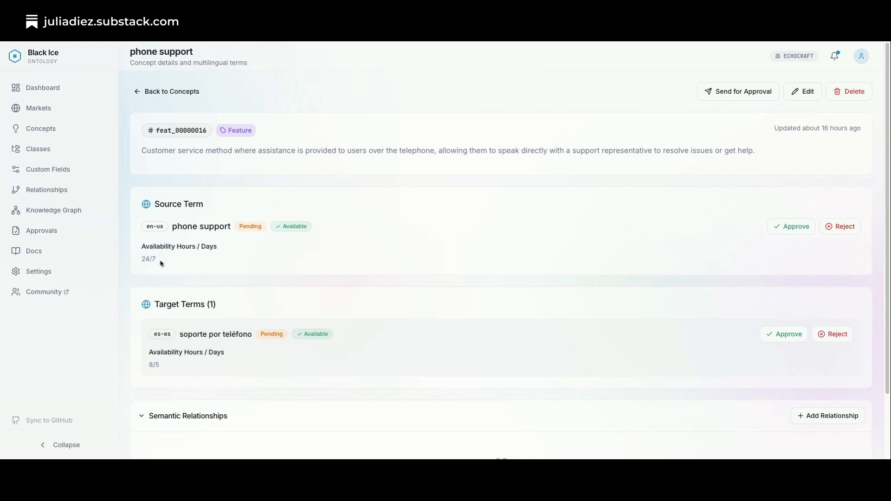
Open the Availability Hours / Days custom field for editing and examine its name and Applies To choices.
left_click(59, 172)
left_click(848, 214)
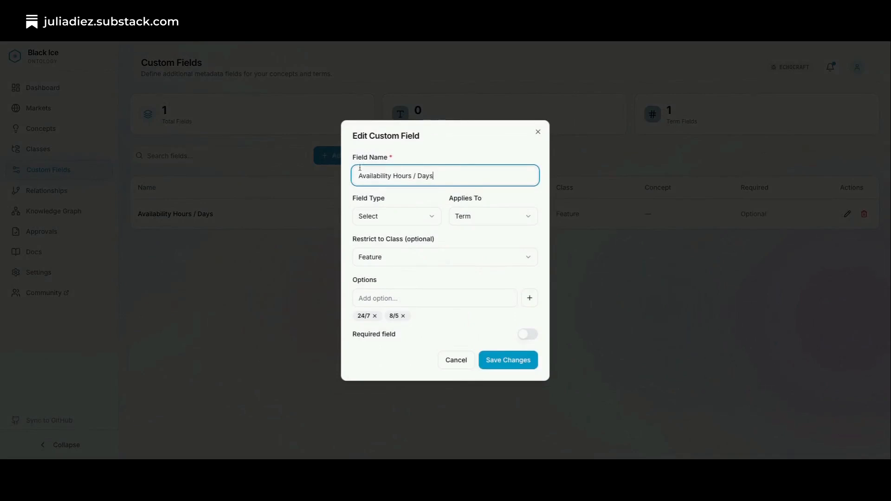
left_click_drag(357, 178, 440, 182)
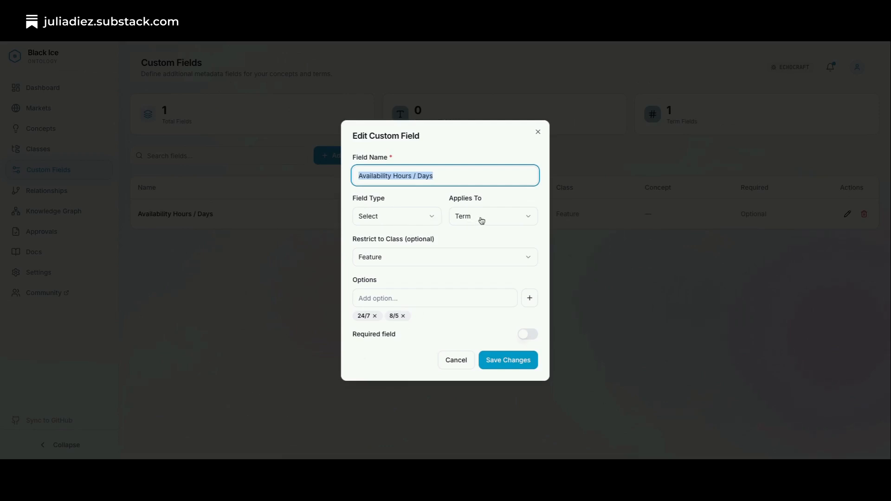
left_click(531, 220)
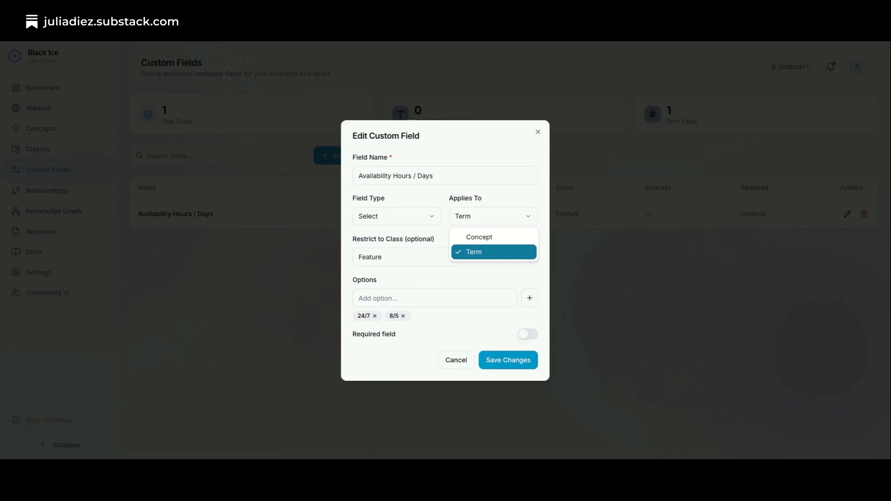
left_click(534, 216)
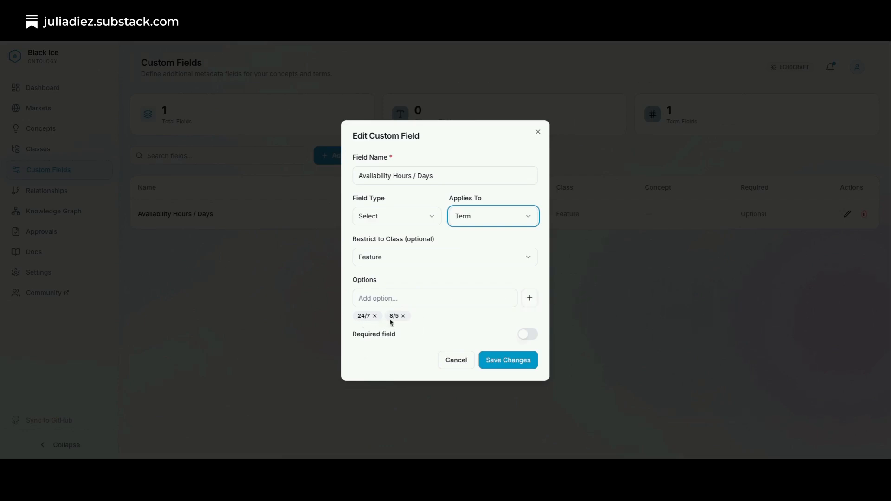
Add a trial option to the Availability Hours / Days field, remove it again and save the field.
left_click(382, 301)
type("13")
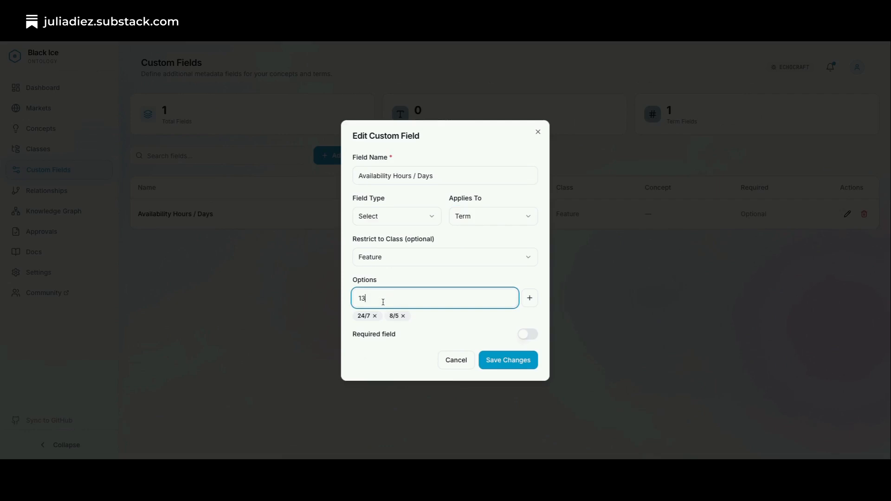
type("7")
type("/5")
key("Return")
left_click(434, 316)
left_click(510, 360)
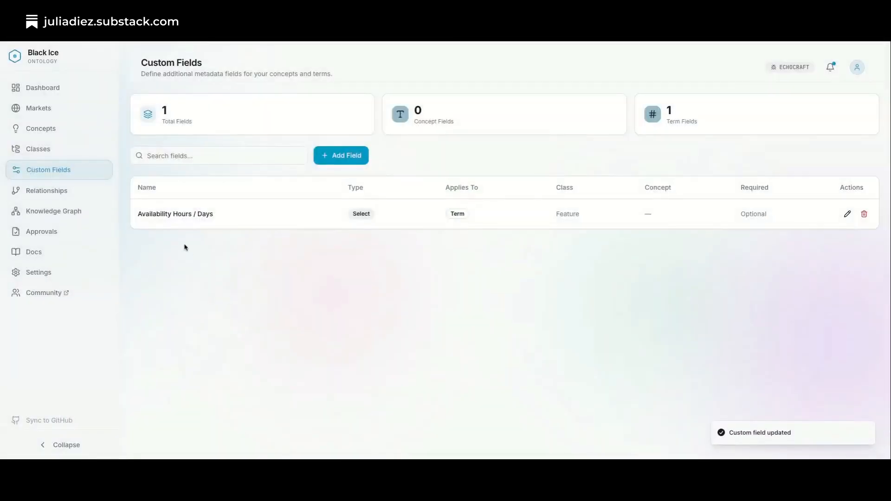
Start a new custom field named Channel with type Multi-Select, restricted to the Plan class.
left_click(346, 157)
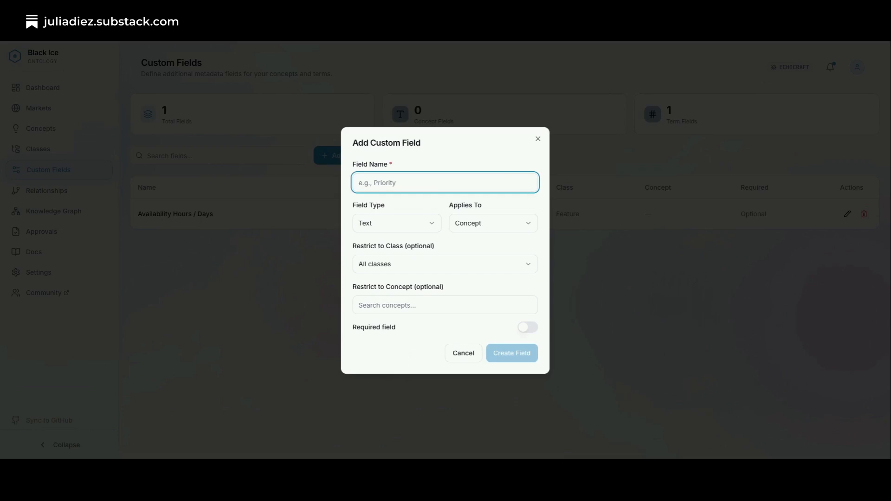
type("Channel")
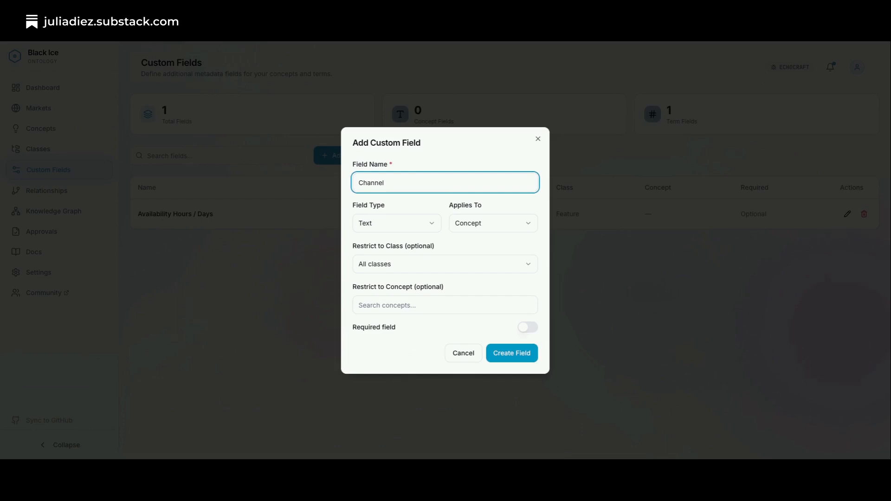
left_click(427, 224)
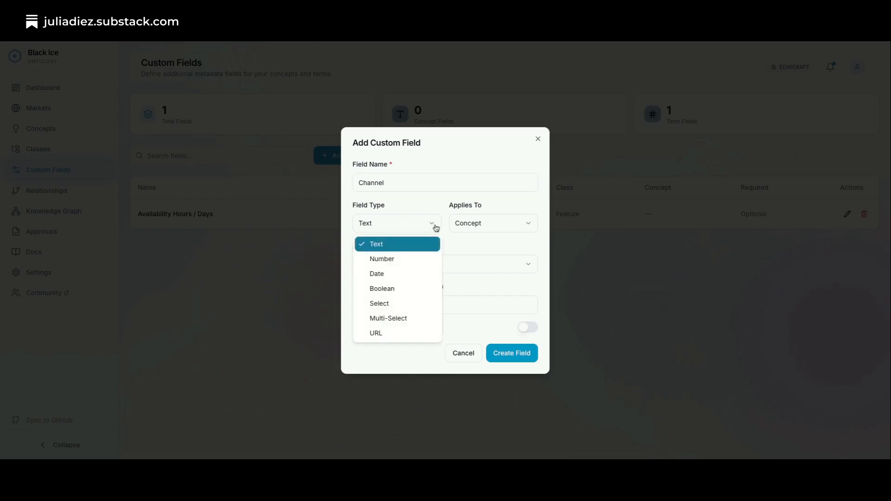
left_click(402, 318)
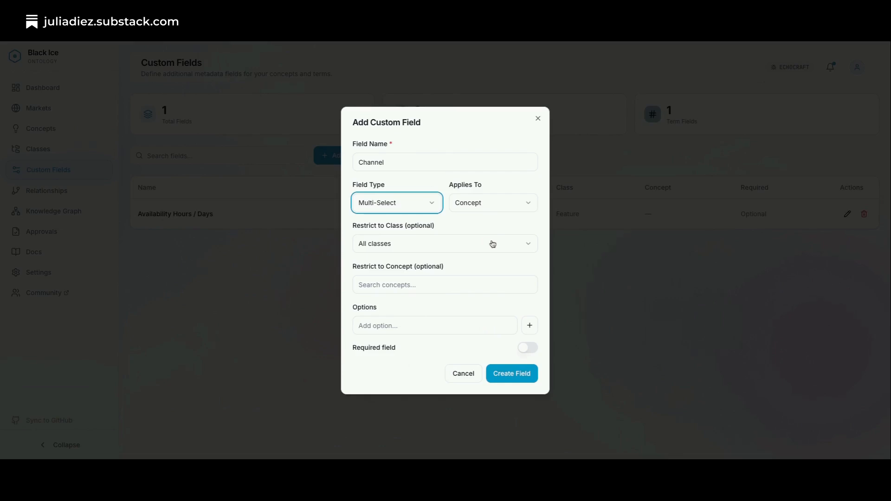
left_click(523, 247)
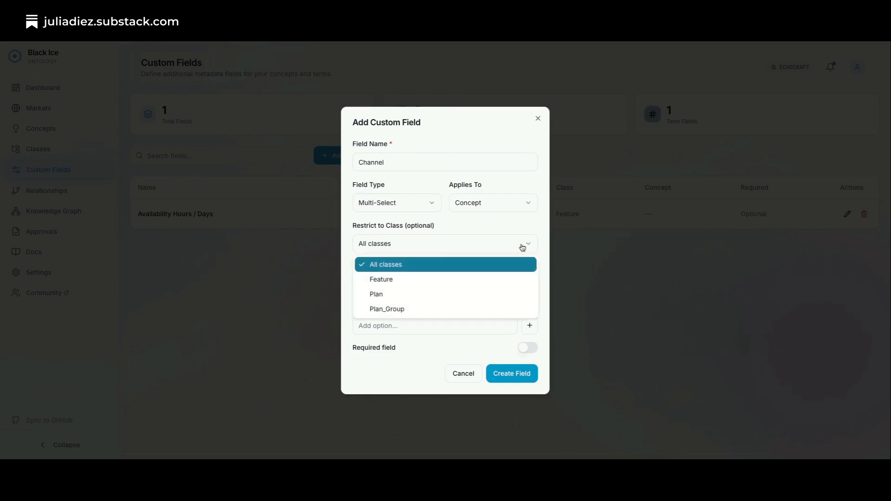
left_click(436, 300)
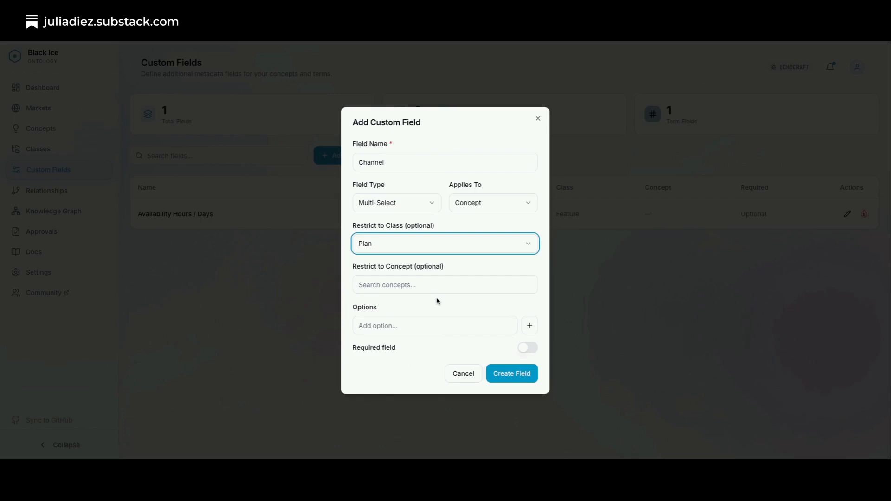
left_click(523, 243)
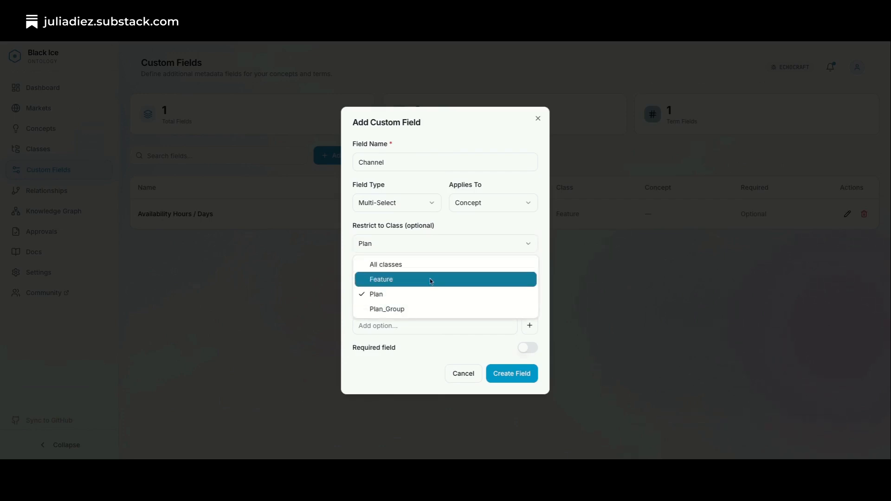
left_click(426, 296)
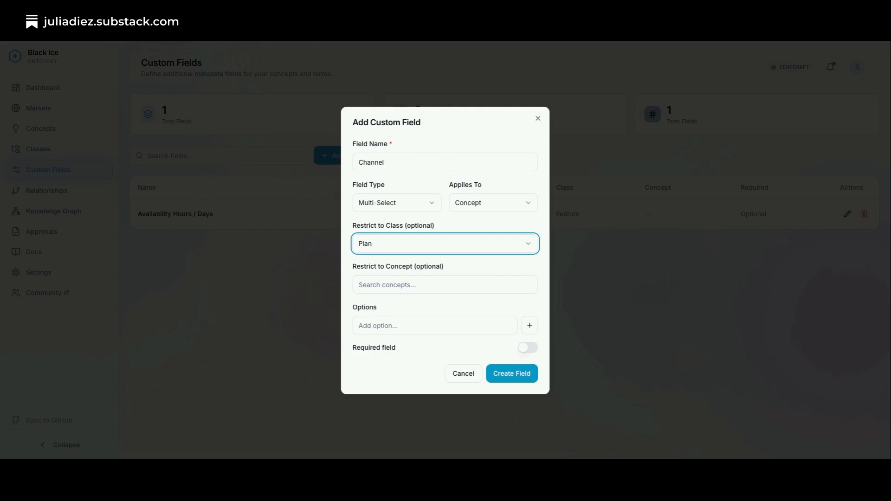
left_click(403, 286)
Add the options Main Direct, Main Retail, OEM and Mobile Direct to the Channel field and create it.
left_click(390, 328)
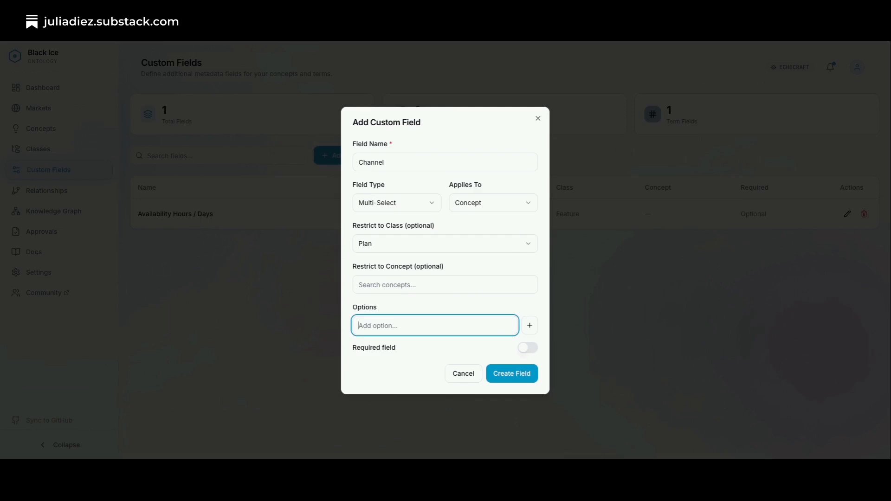
type("Main Direct")
key("Return")
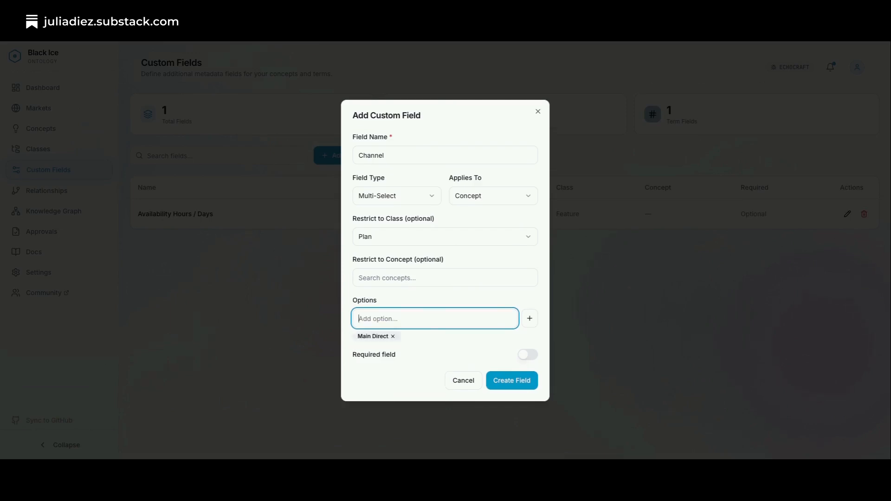
type("MAin")
type("in Retail")
key("Return")
type("OEM")
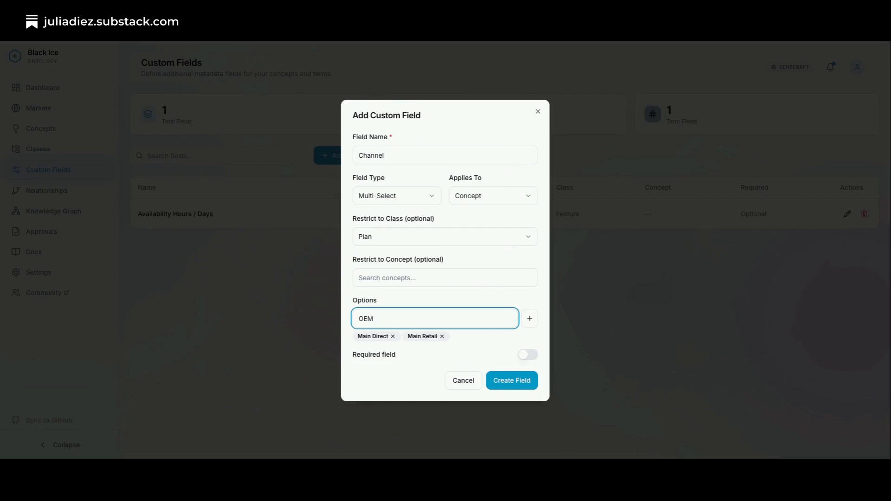
key("Return")
type("Mobile Direct")
key("Return")
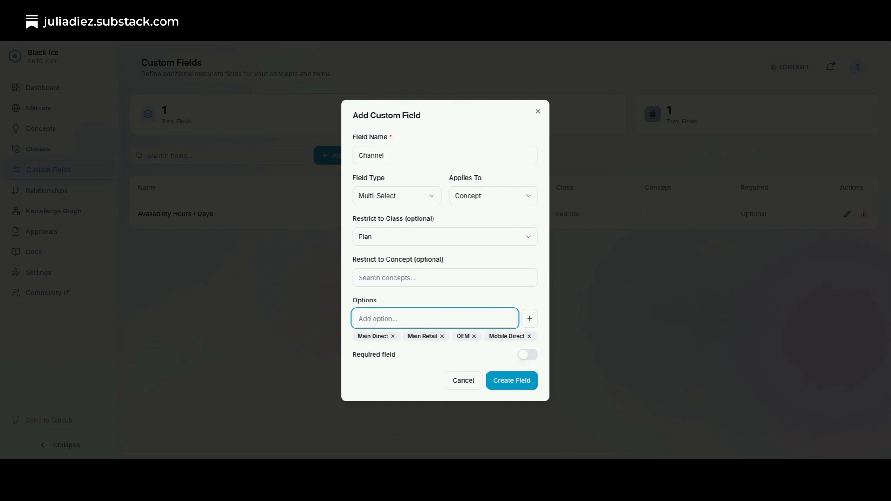
left_click(516, 377)
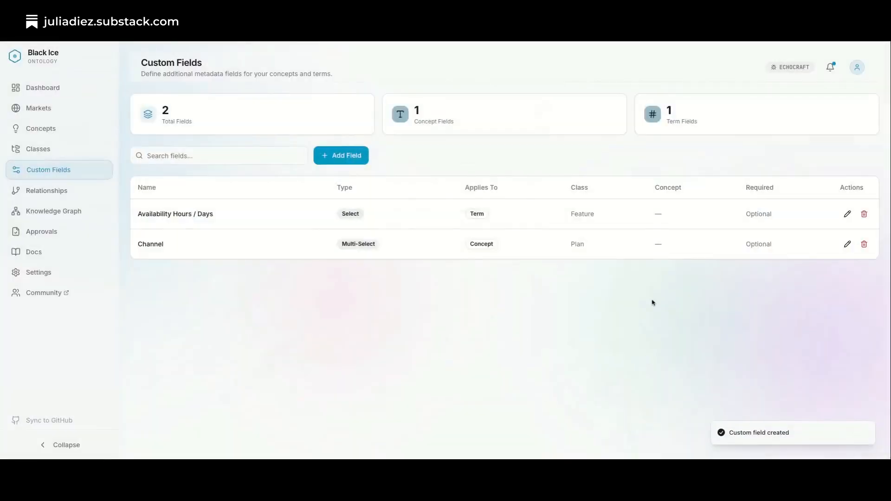
Filter the concepts list to show only the Plan class.
left_click(60, 128)
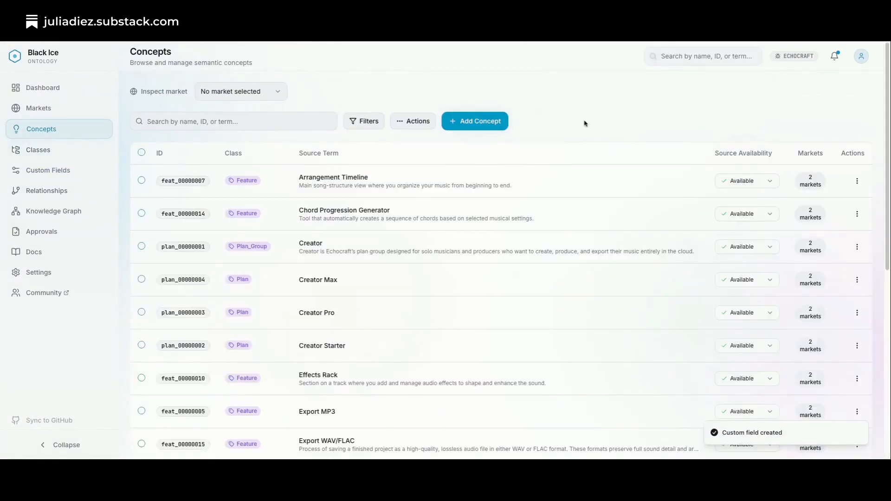
left_click(367, 121)
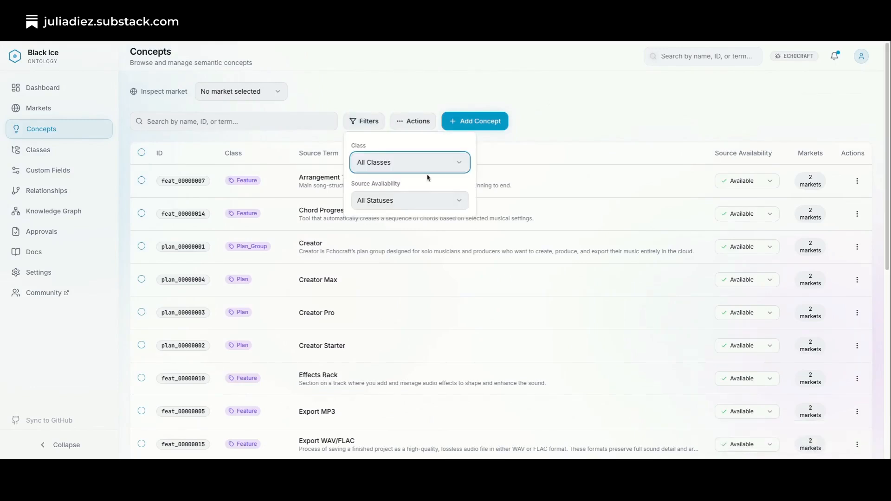
left_click(454, 170)
left_click(454, 212)
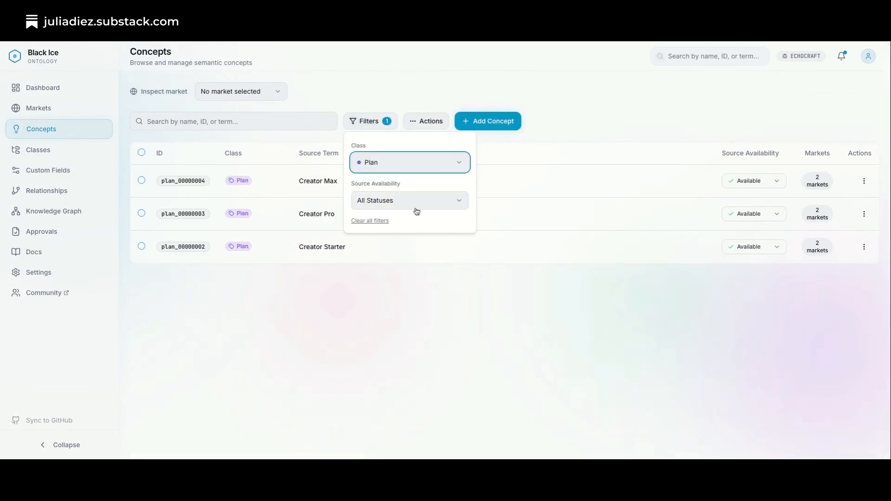
left_click(611, 286)
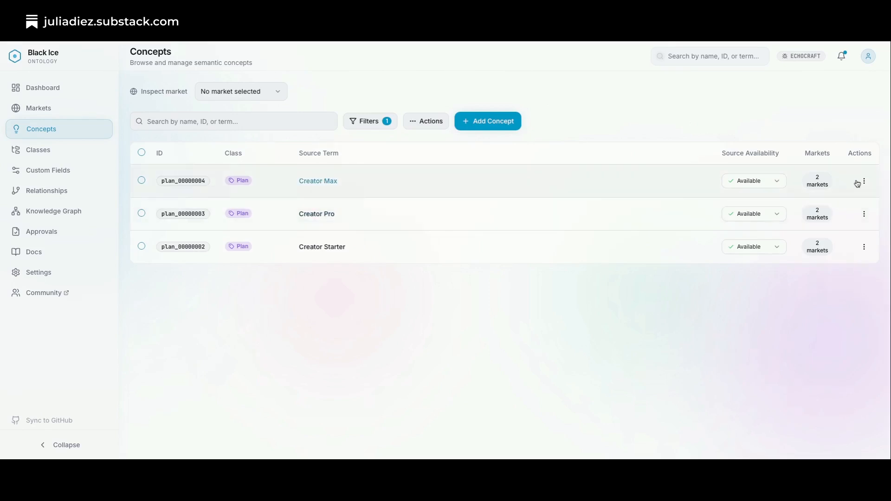
Open the Creator Max concept for editing and examine its Channel field.
left_click(324, 184)
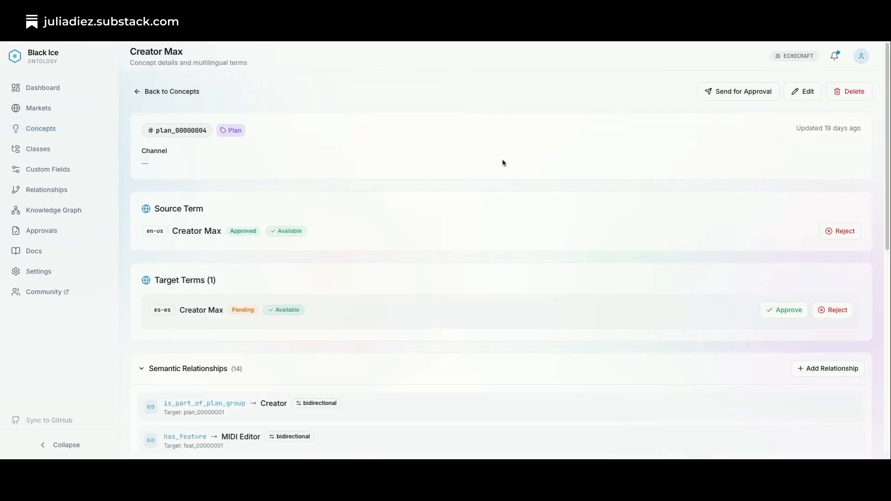
left_click(801, 93)
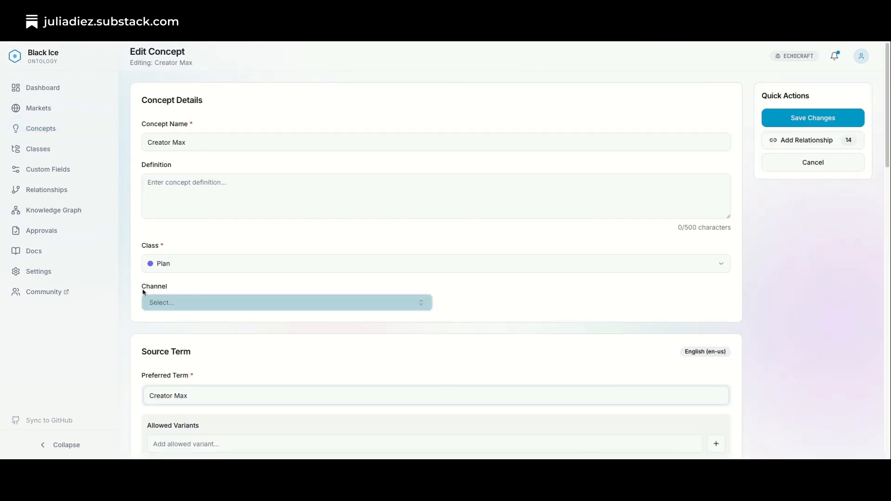
left_click_drag(141, 289, 417, 312)
left_click(433, 324)
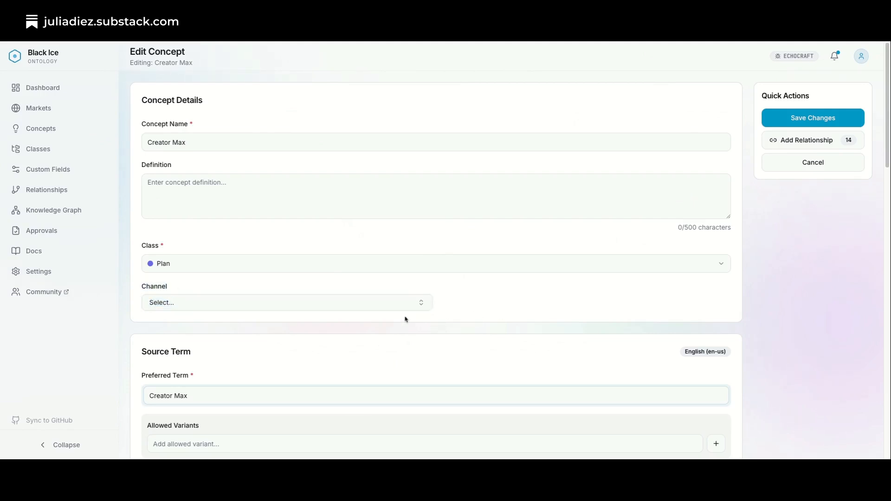
Assign Main Direct and Main Retail to Creator Max's Channel field, save the concept, and check the saved values.
left_click(421, 303)
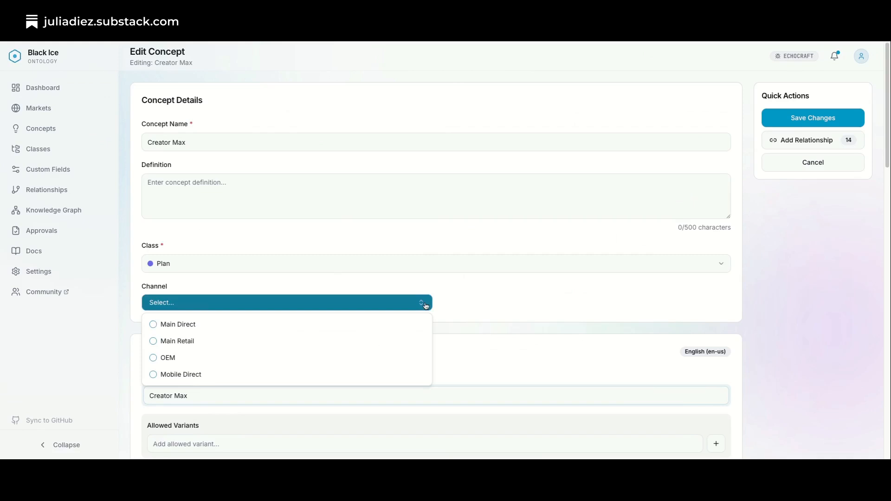
left_click(156, 331)
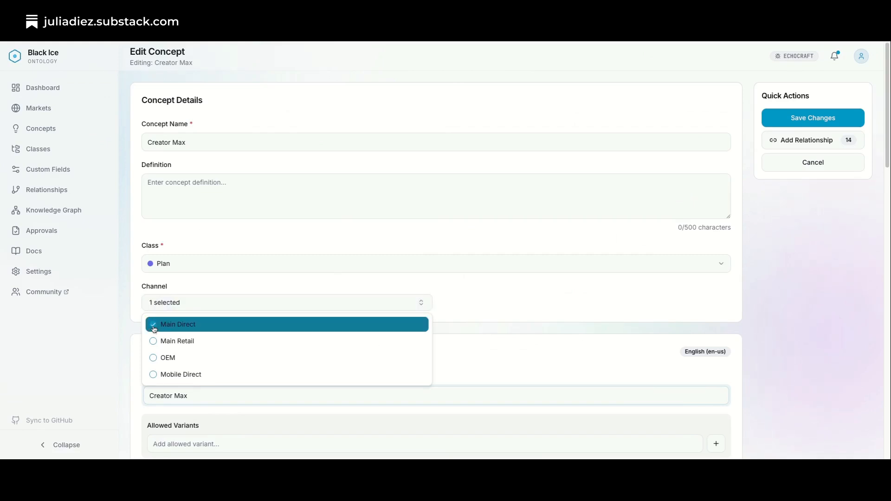
left_click(158, 342)
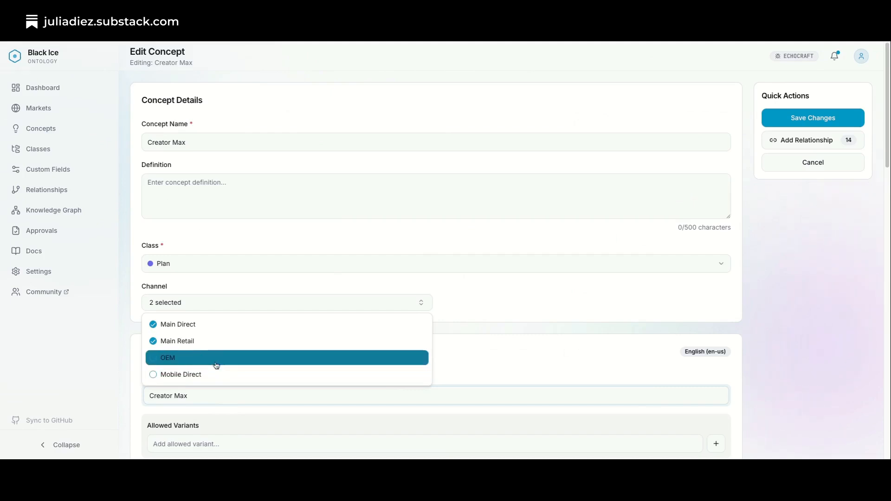
left_click(477, 333)
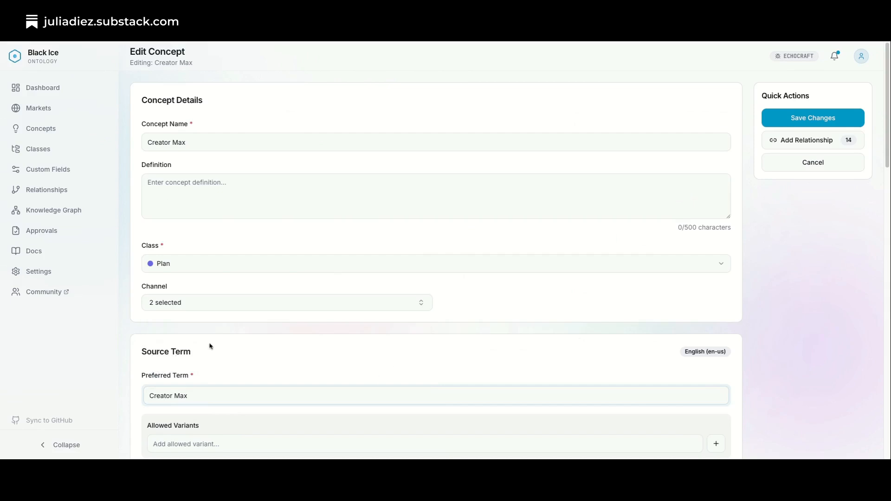
left_click(821, 118)
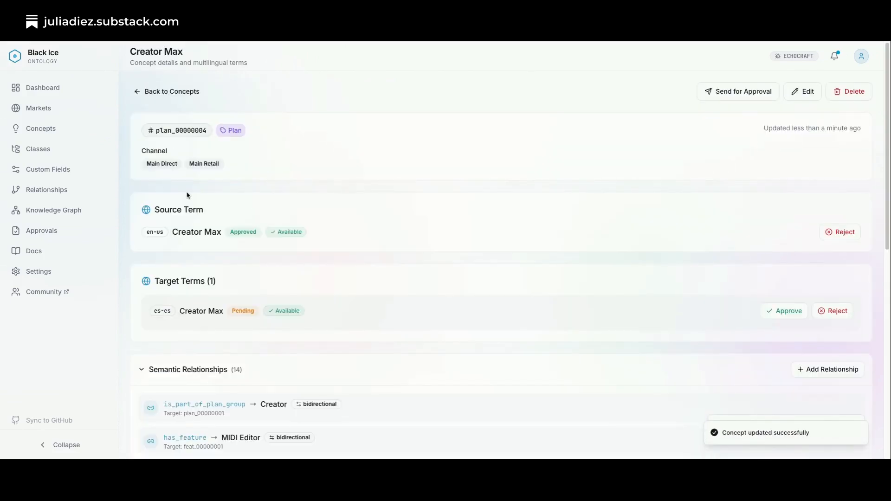
left_click_drag(142, 149, 268, 175)
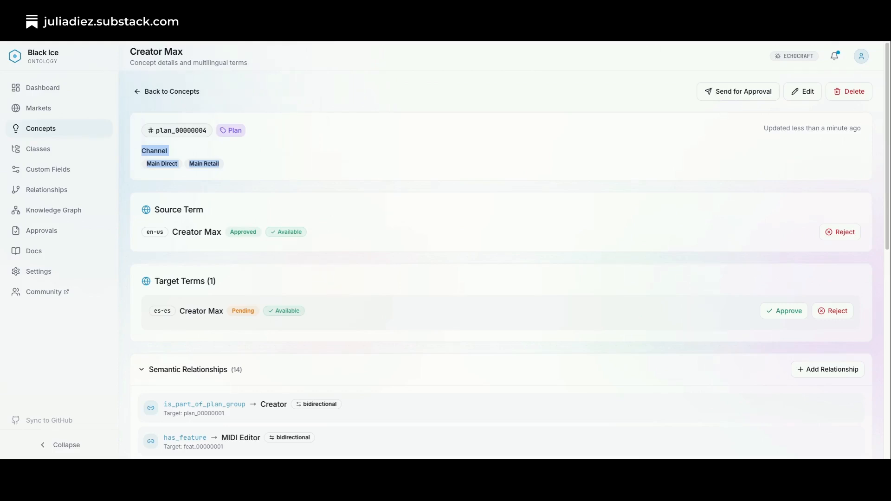
Export the ontology from the dashboard as JSON for all markets, including terms of any status and custom fields.
left_click(142, 95)
left_click(56, 88)
left_click(251, 273)
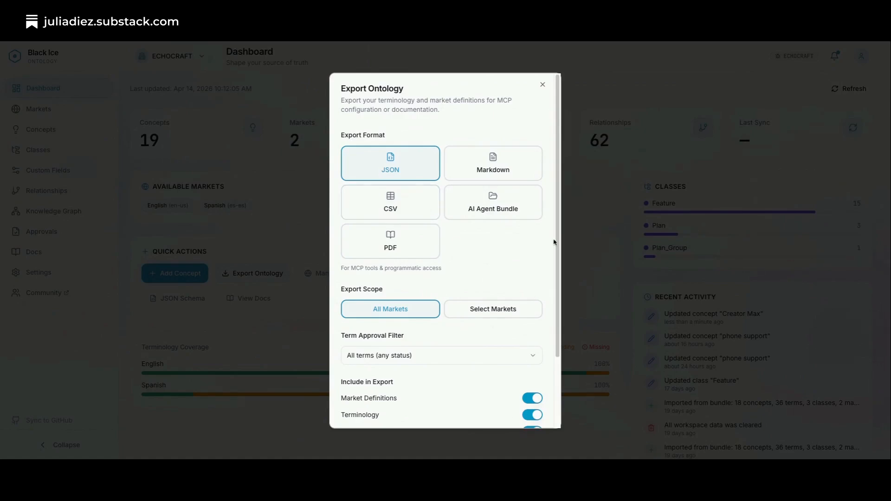
scroll(559, 278, "down", 1)
scroll(559, 279, "down", 2)
left_click(514, 408)
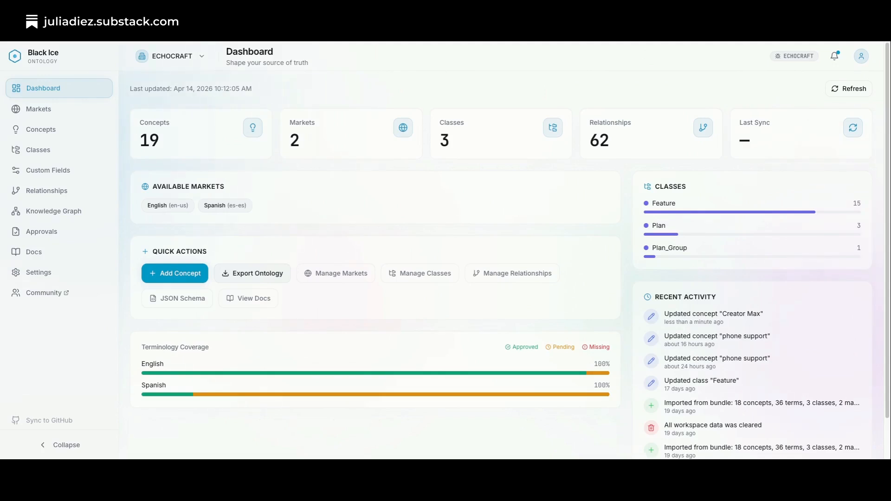
Examine the Custom Fields option in the ontology export settings by switching it off and on, and close without exporting.
left_click(253, 274)
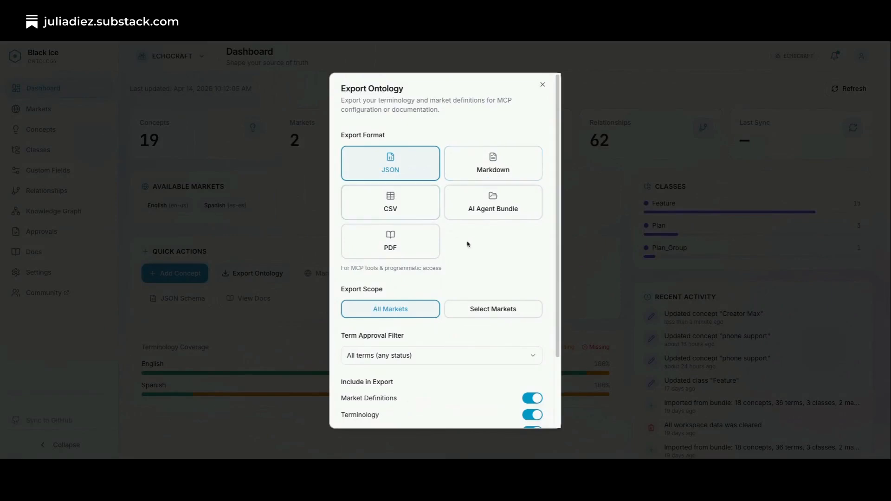
left_click_drag(558, 180, 568, 273)
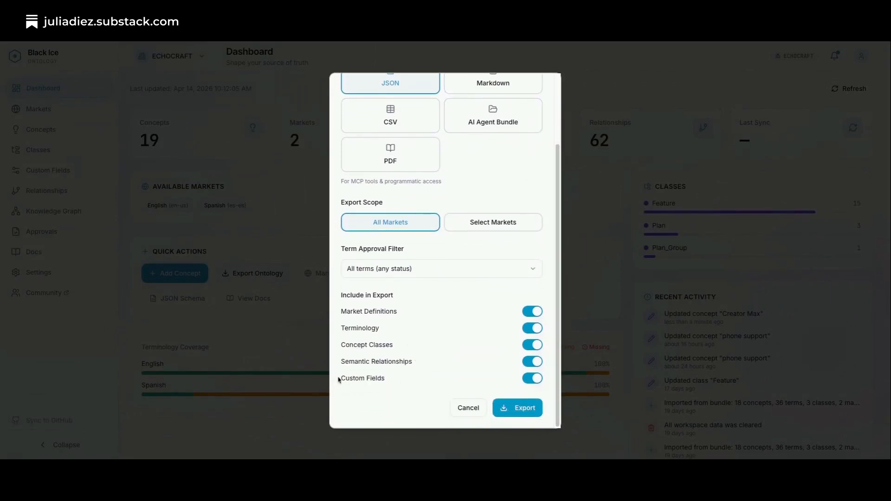
left_click_drag(338, 380, 384, 381)
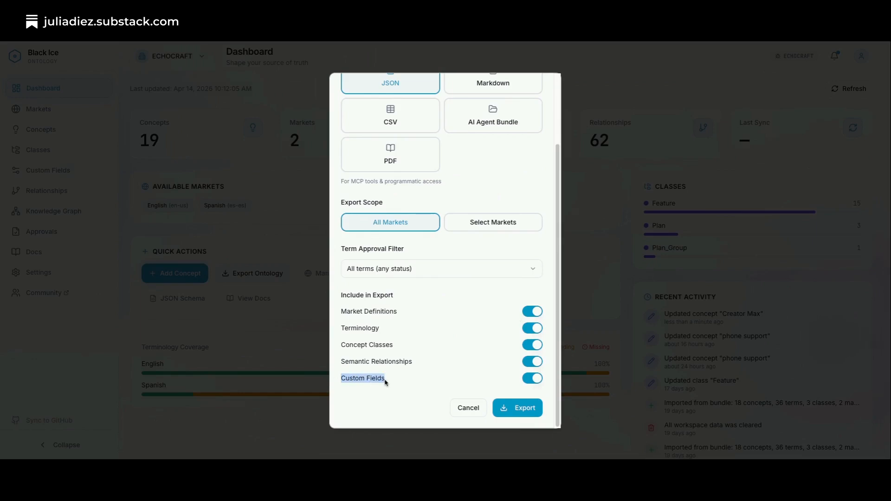
left_click(537, 383)
left_click(534, 386)
mouse_move(557, 211)
left_mouse_down()
mouse_move(554, 143)
mouse_move(555, 212)
left_mouse_up()
left_click(469, 409)
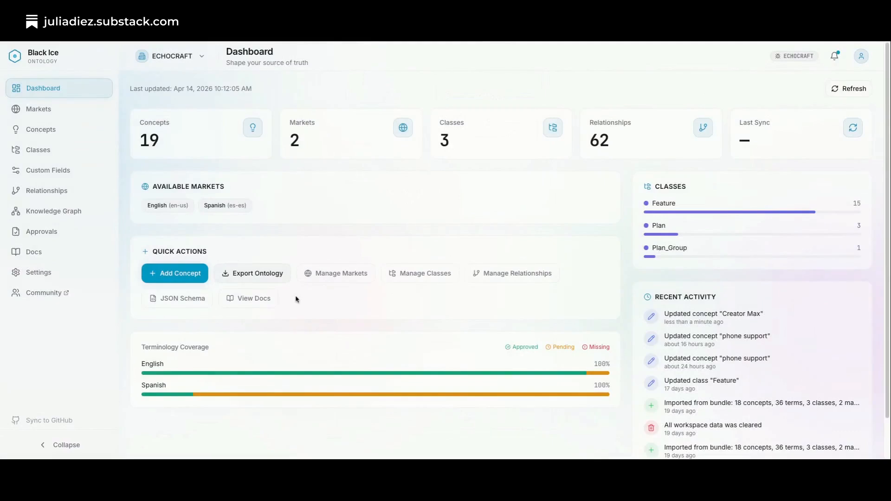